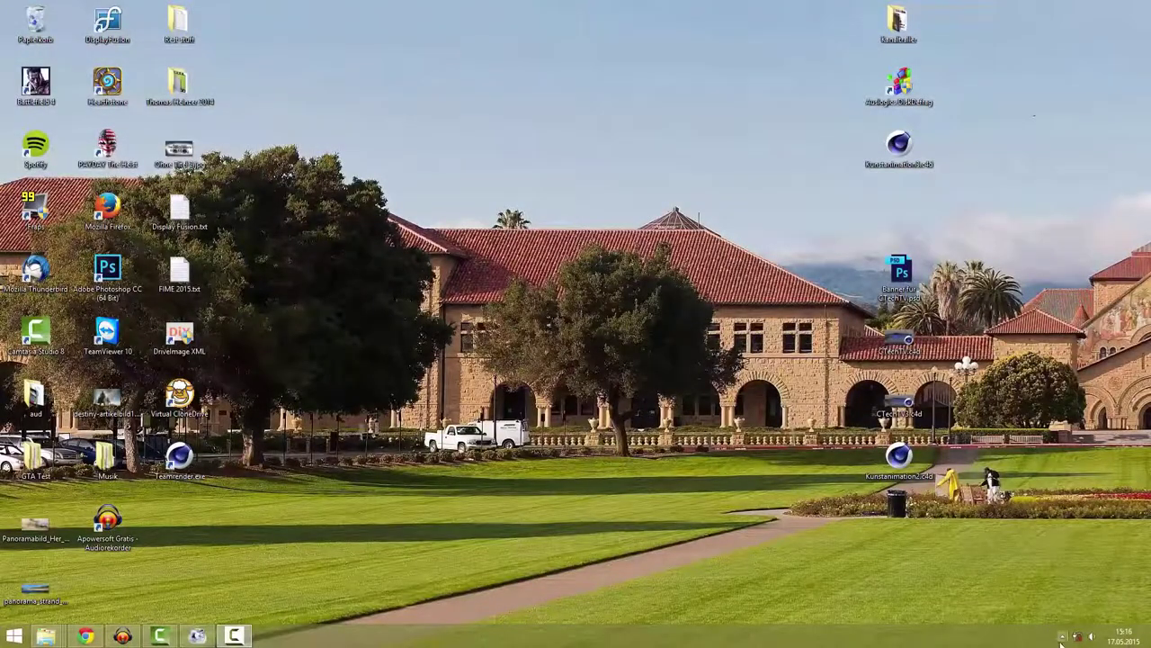
Step: Open the DisplayFusion settings window
left_click(1062, 639)
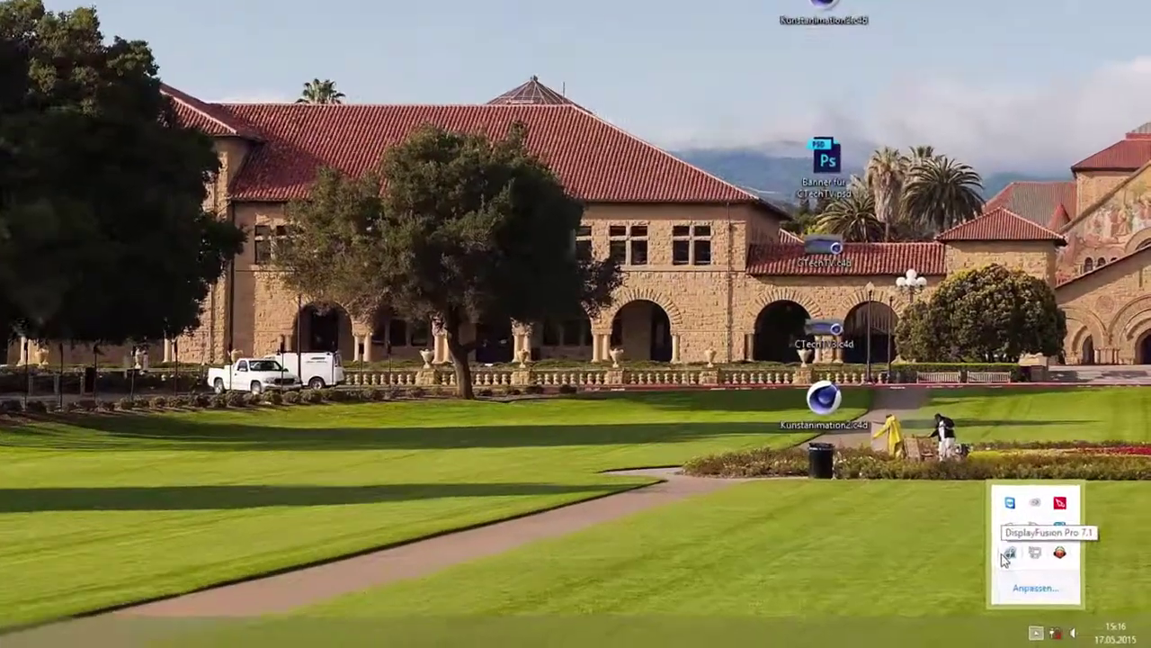
right_click(1041, 576)
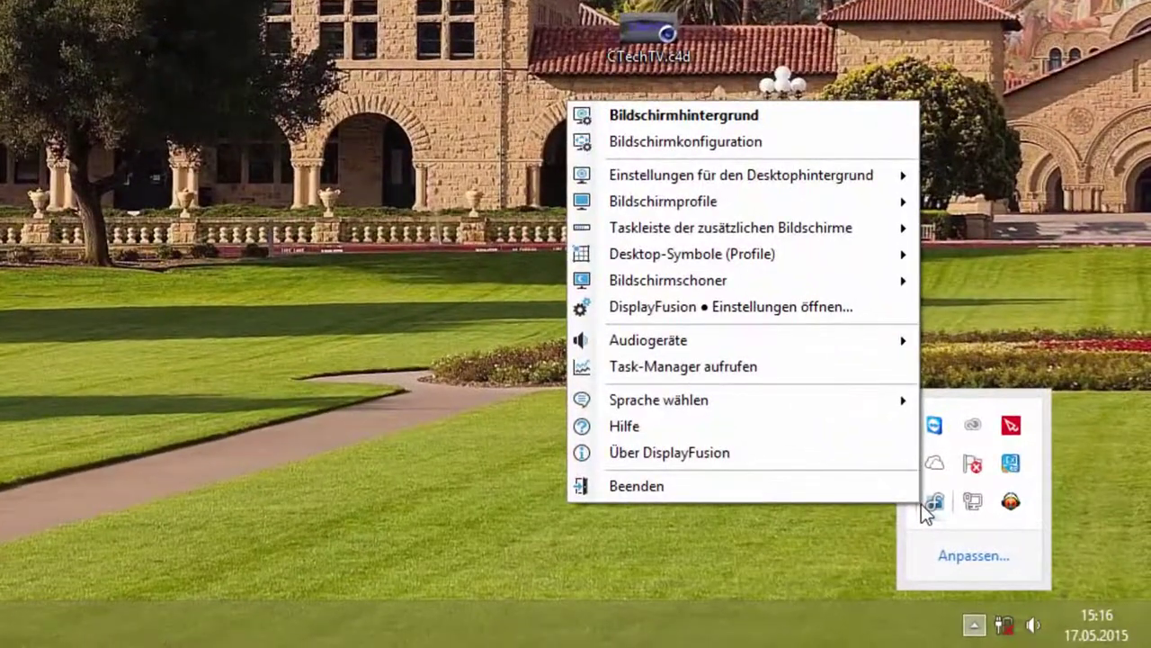
left_click(808, 310)
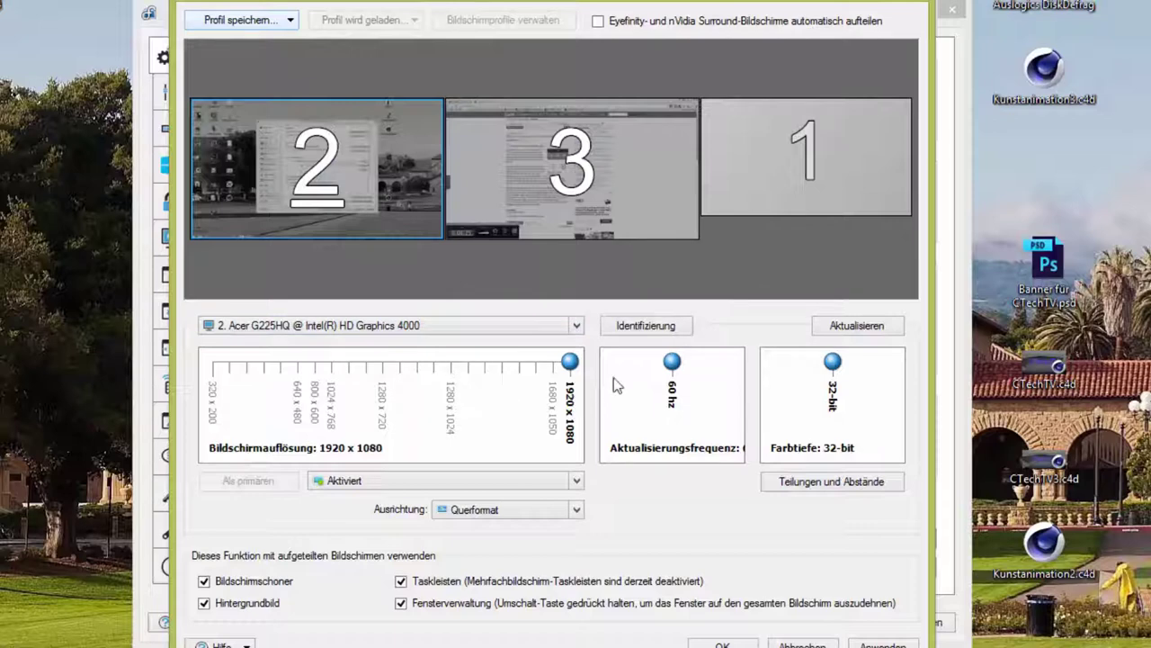
Step: Examine the monitor arrangement and screen resolution in the monitor configuration and close it without making changes
left_click_drag(570, 362, 598, 374)
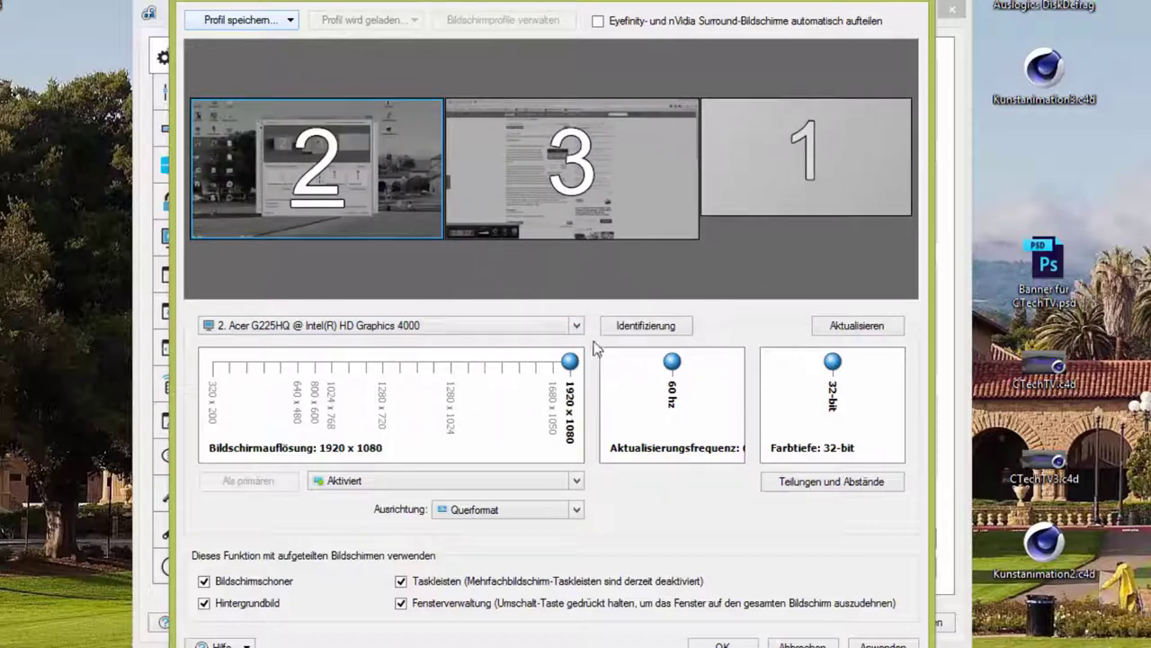
left_click_drag(570, 213, 422, 219)
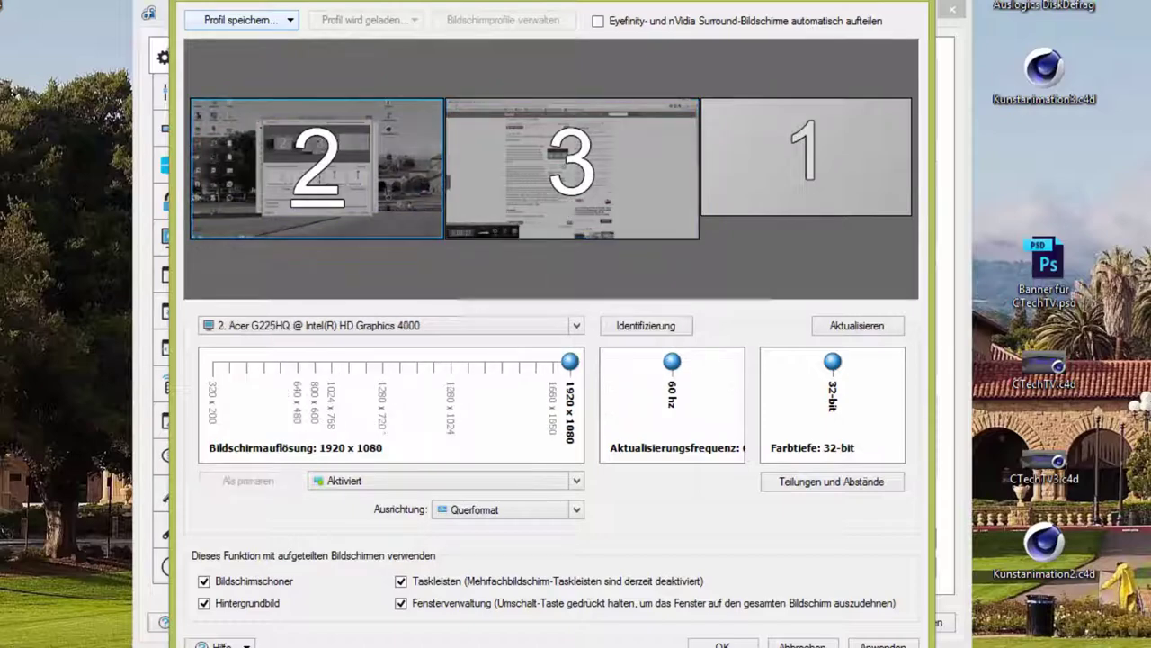
key("Escape")
Step: Open the desktop wallpaper settings and look through the available image sources, keeping WallpaperFusion as the source
left_click(845, 115)
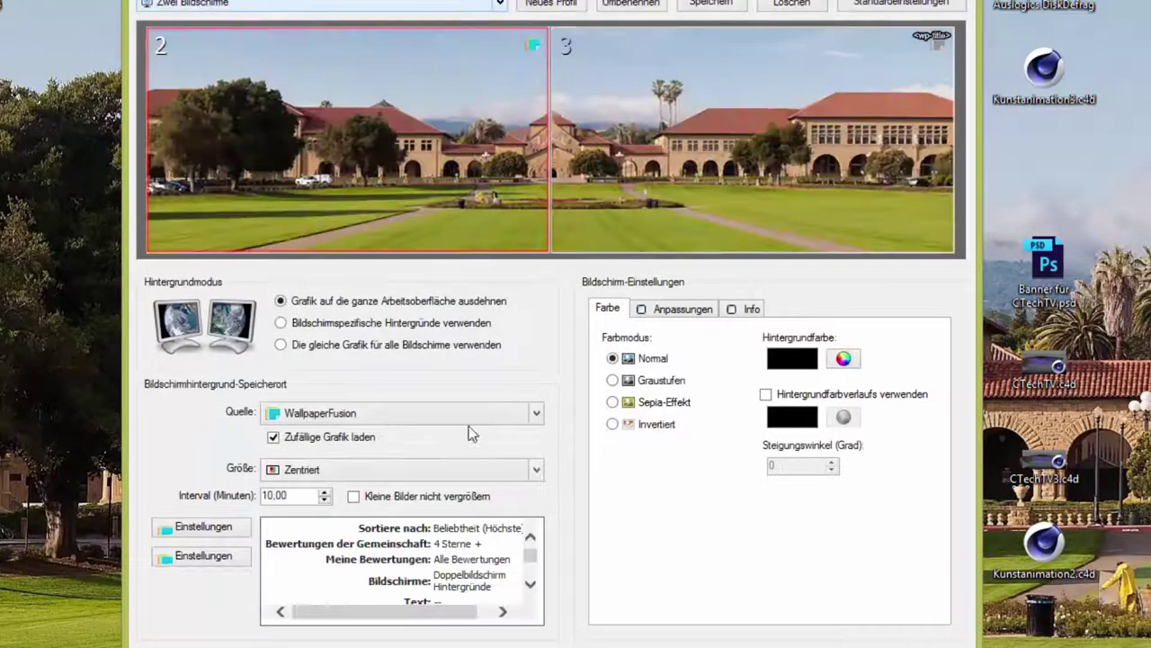
left_click(442, 418)
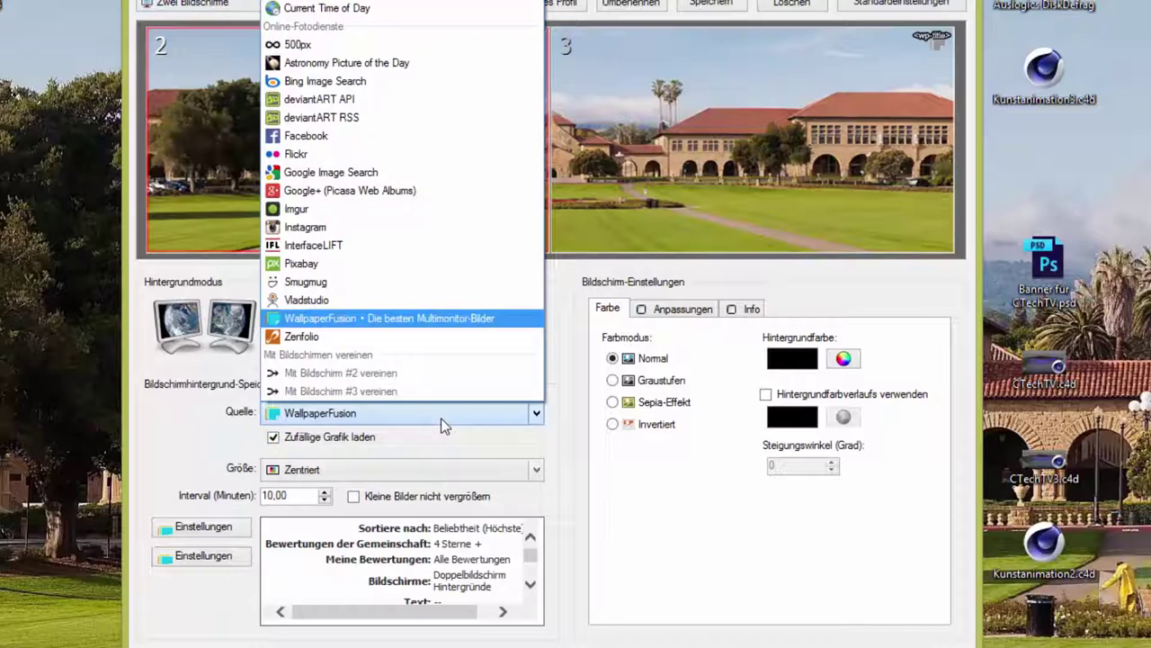
left_click(441, 419)
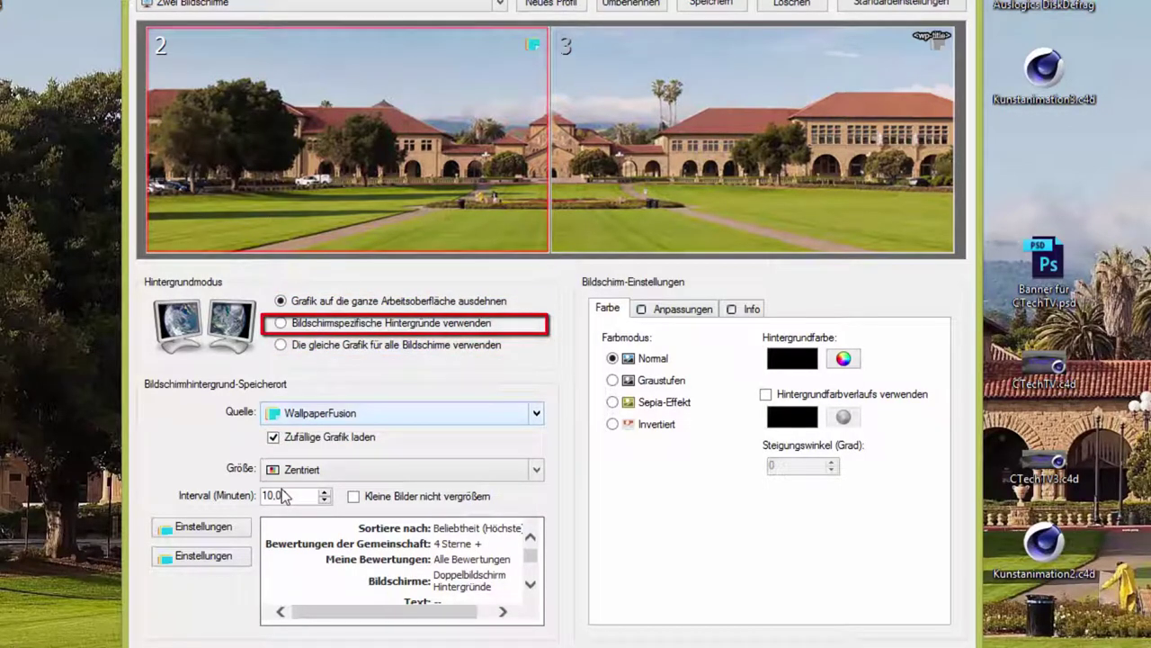
left_click(441, 418)
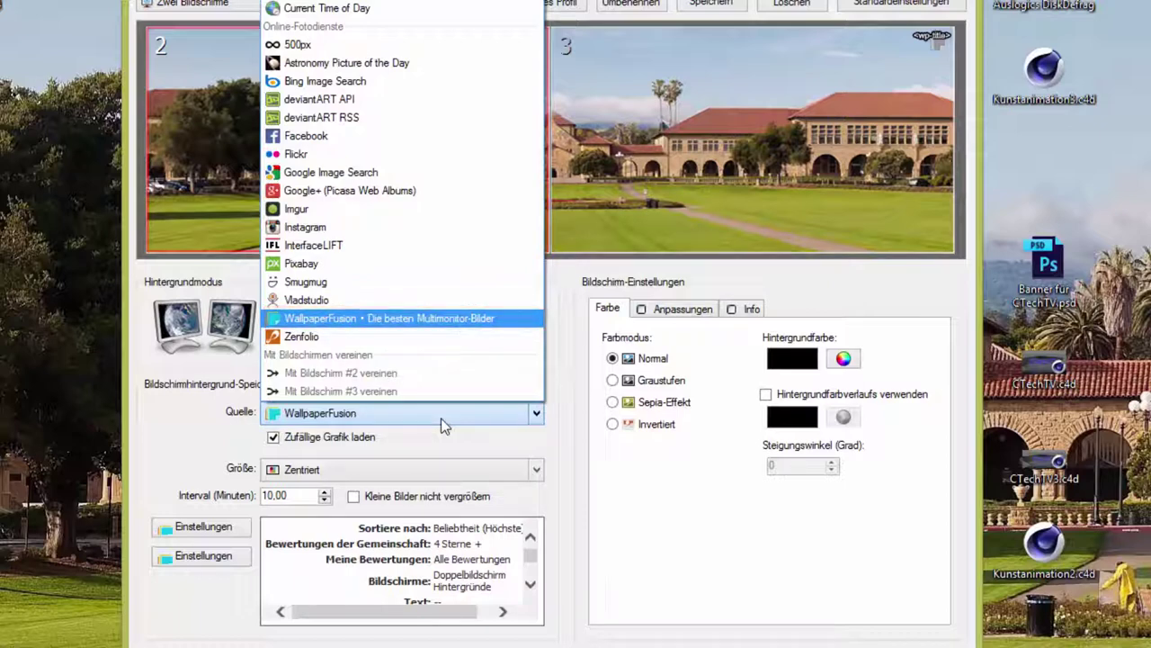
left_click(442, 419)
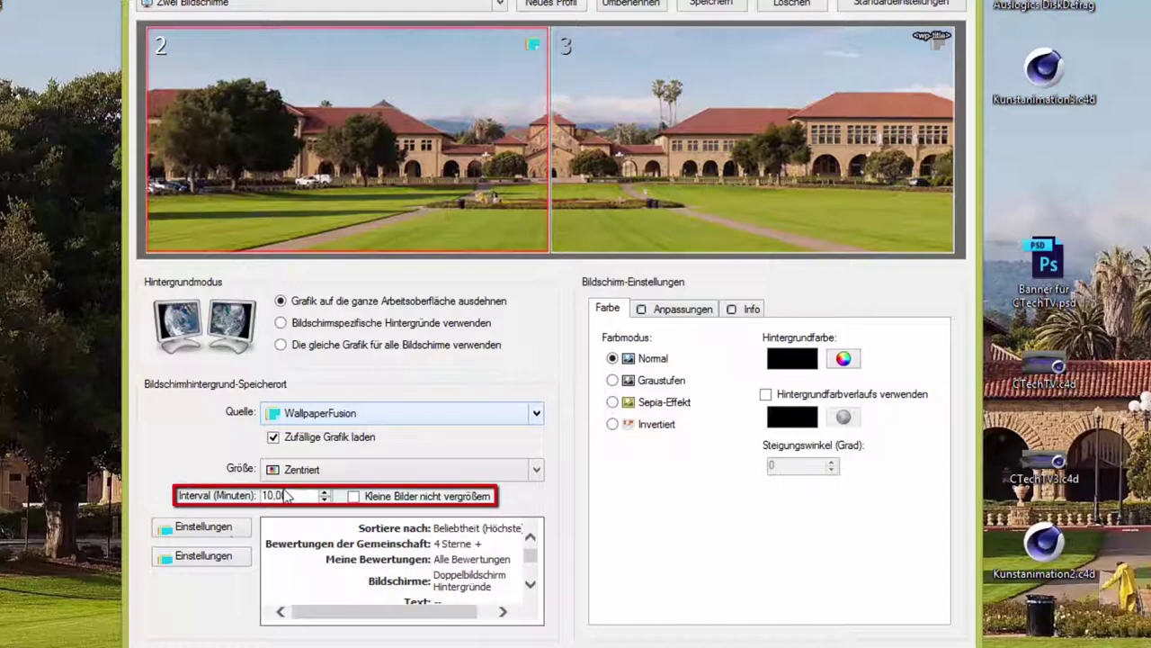
Step: Review the WallpaperFusion search configuration, search for matching dual-monitor wallpapers, and close the search window
left_click(221, 535)
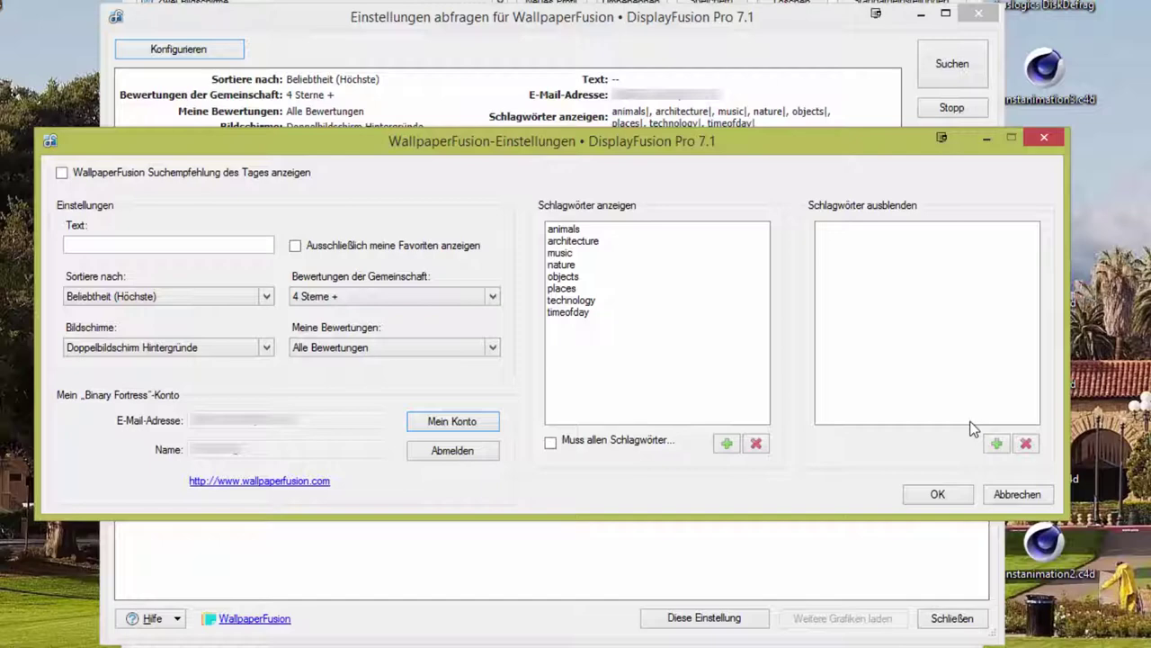
left_click(951, 496)
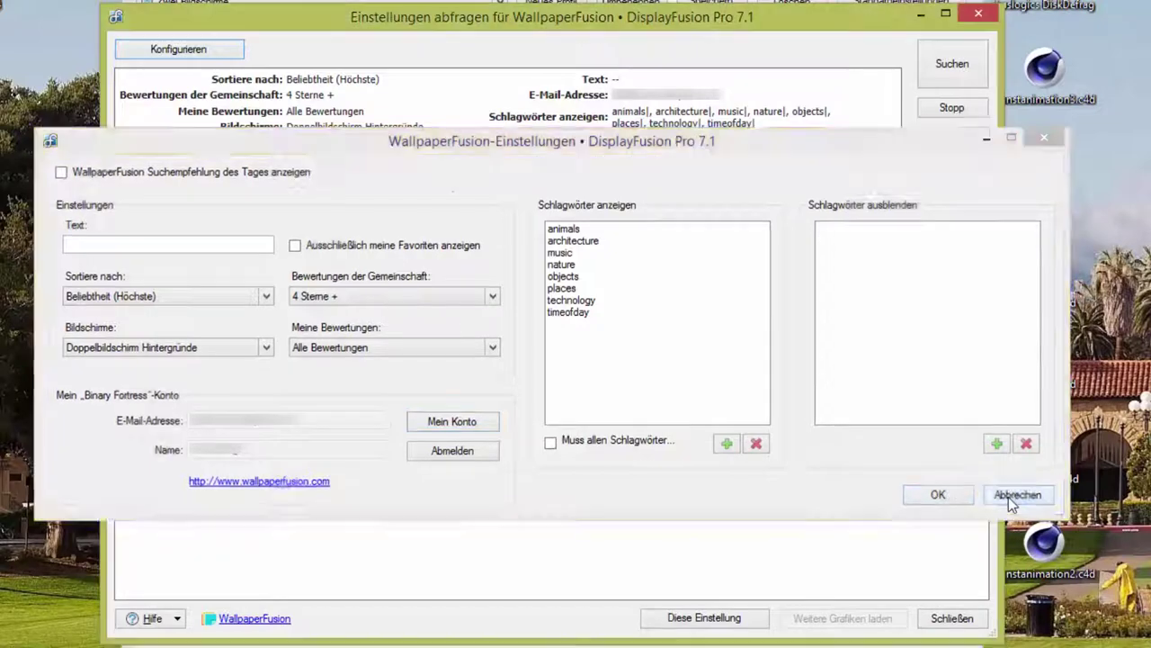
left_click(937, 67)
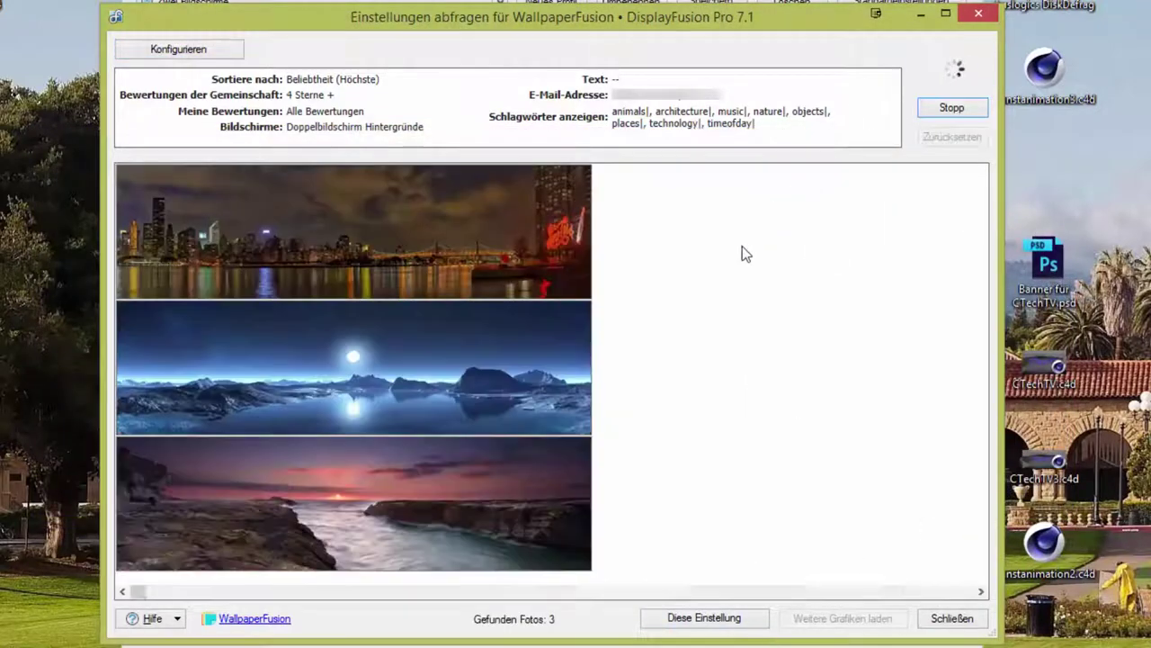
left_click(978, 13)
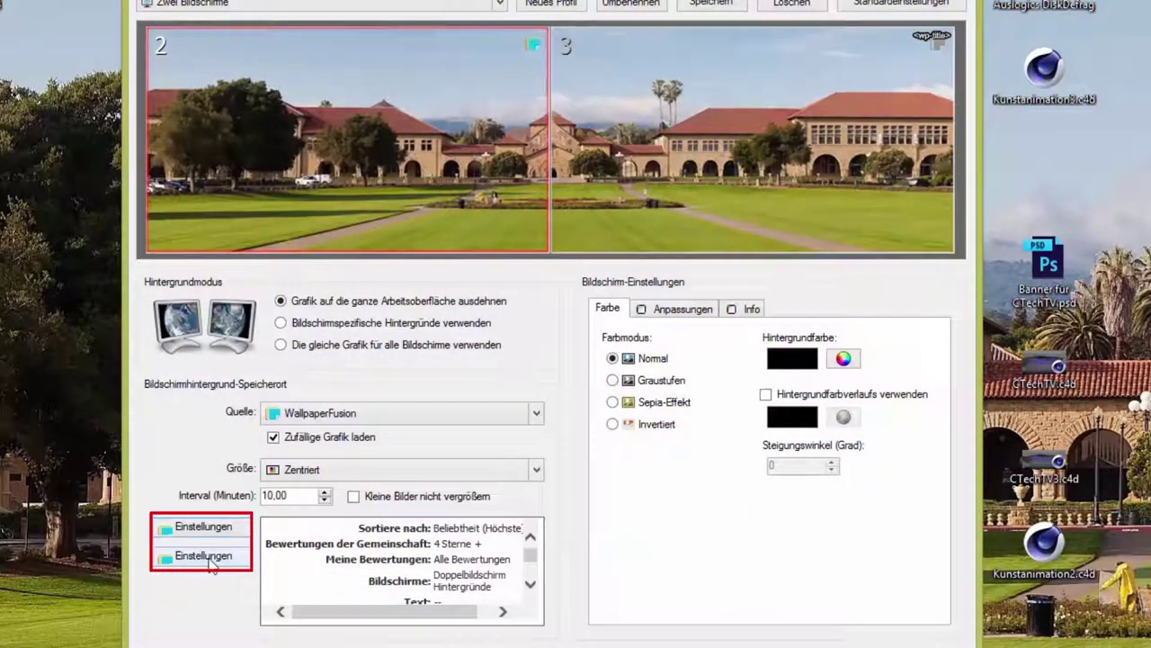
Step: Check the option to delete the WallpaperFusion source settings, decline the deletion, and leave the wallpaper window
left_click(209, 558)
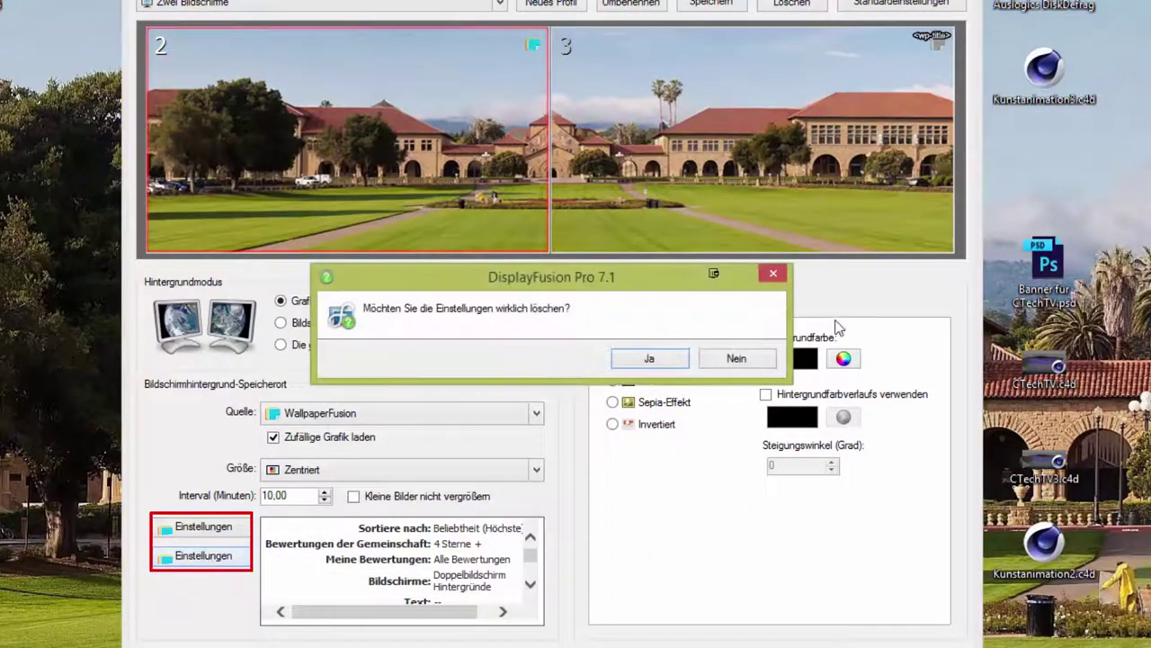
left_click(756, 360)
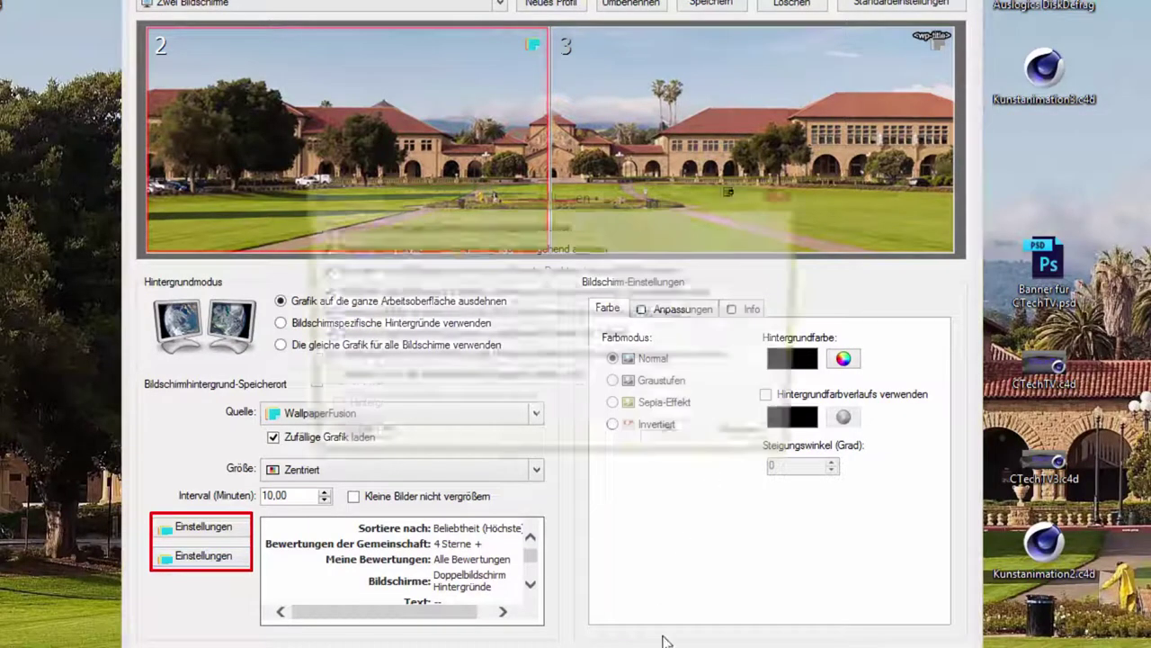
left_click(756, 439)
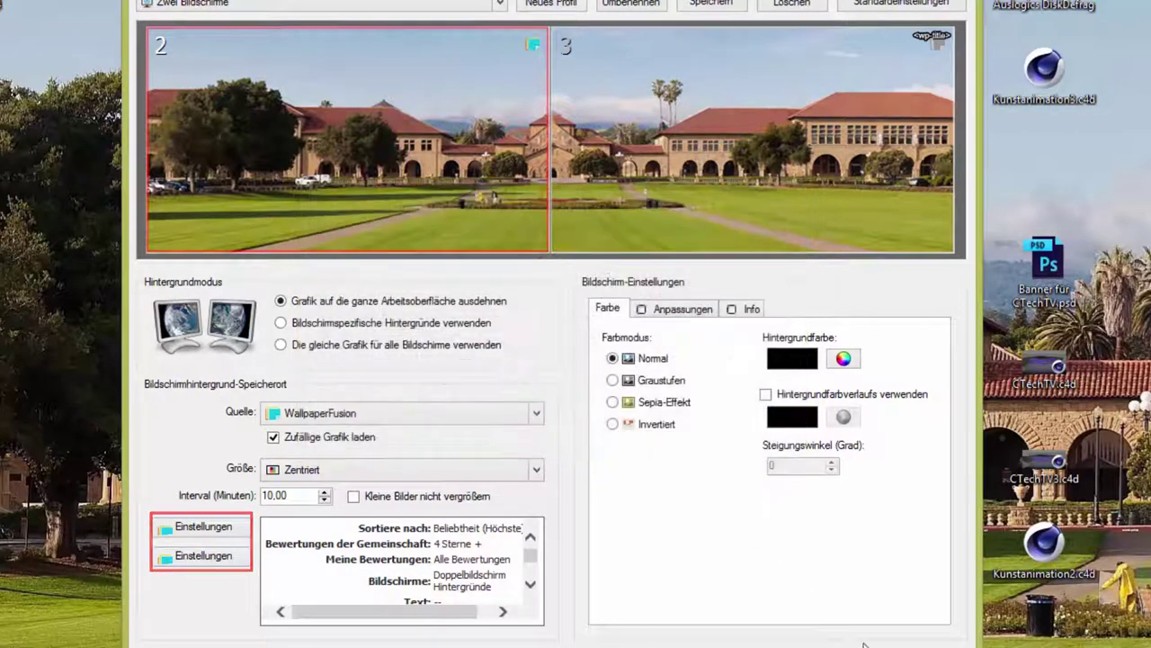
left_click(859, 644)
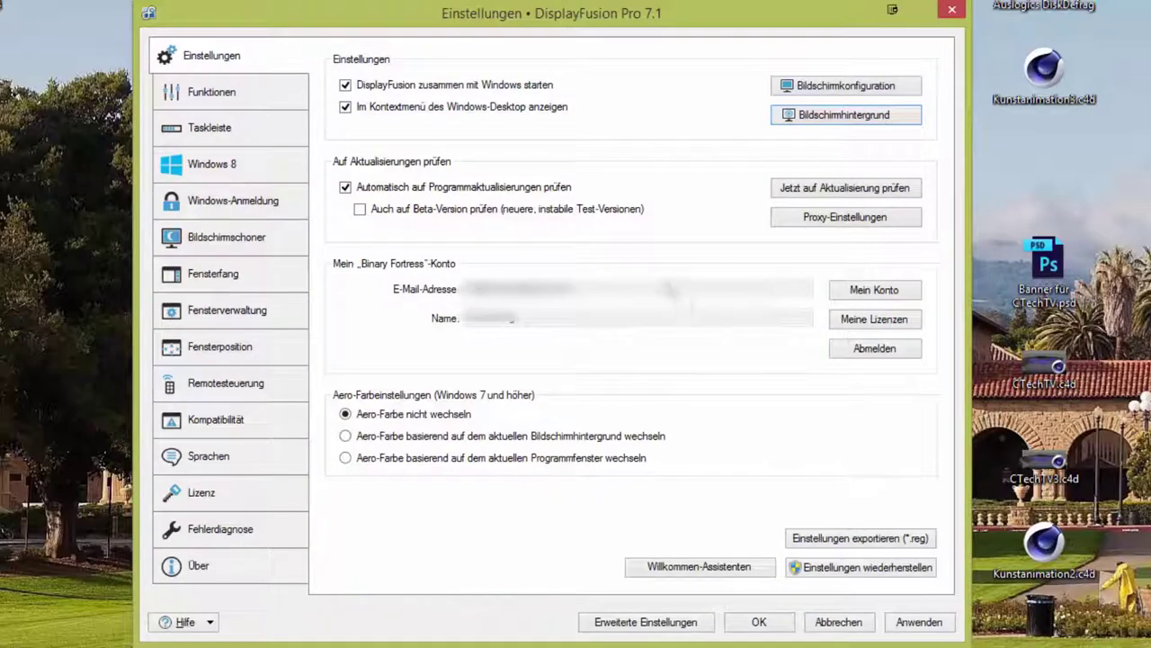
Step: Examine the settings pages for functions, the taskbar and Windows 8, including the full list of functions
left_click(228, 106)
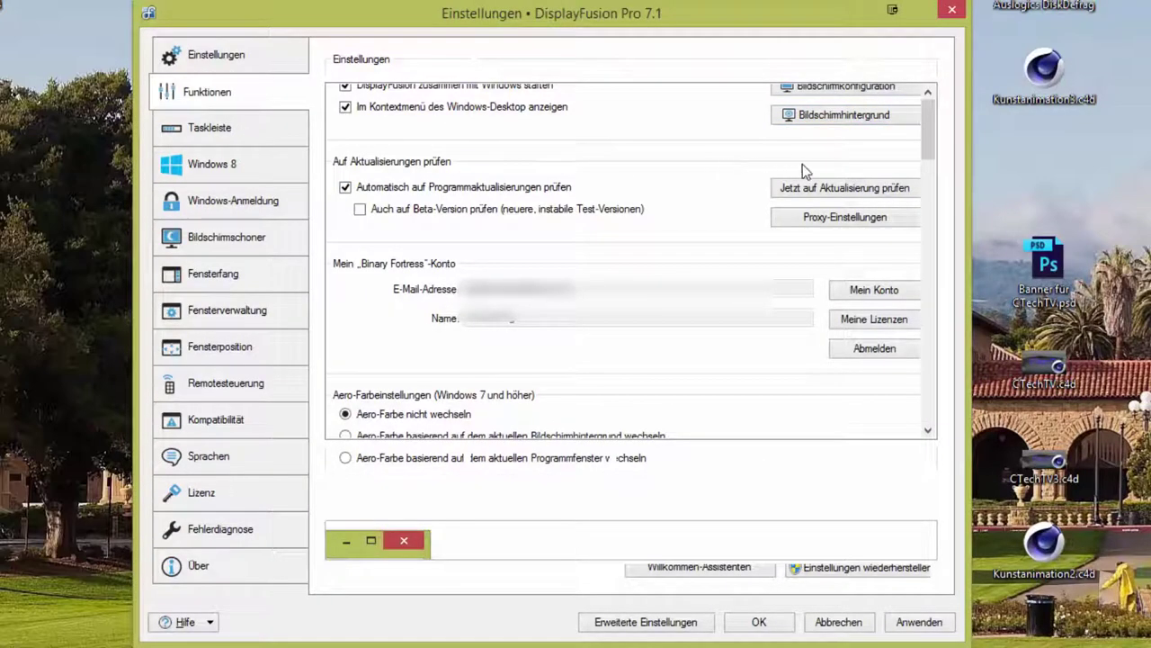
left_click_drag(927, 127, 936, 419)
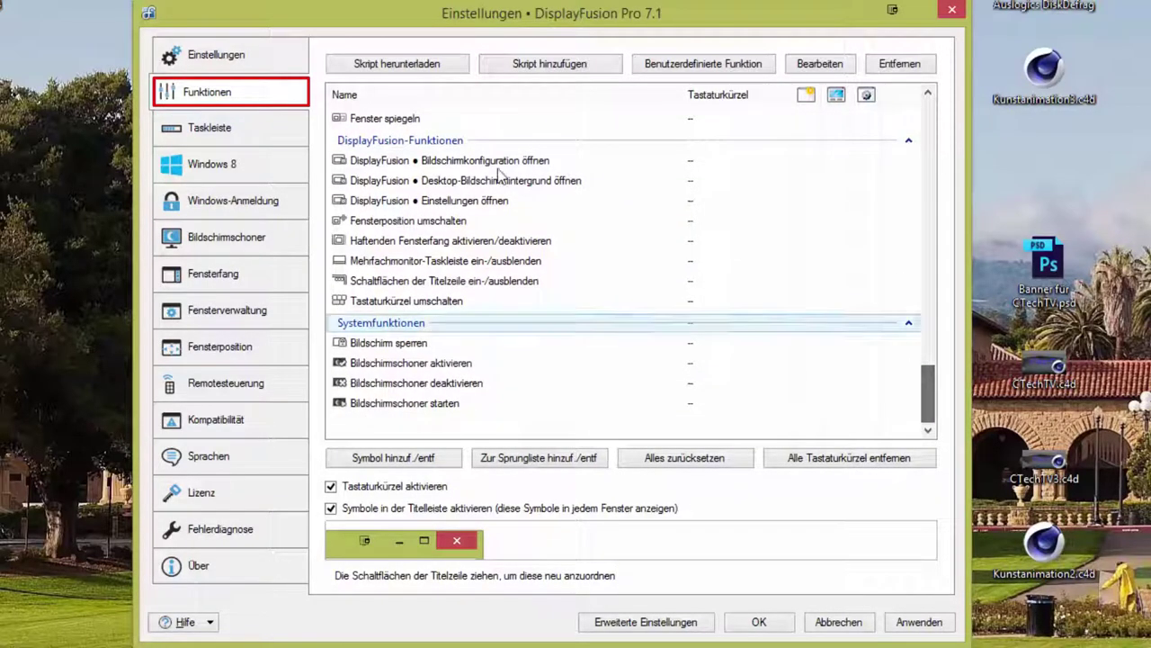
left_click(255, 137)
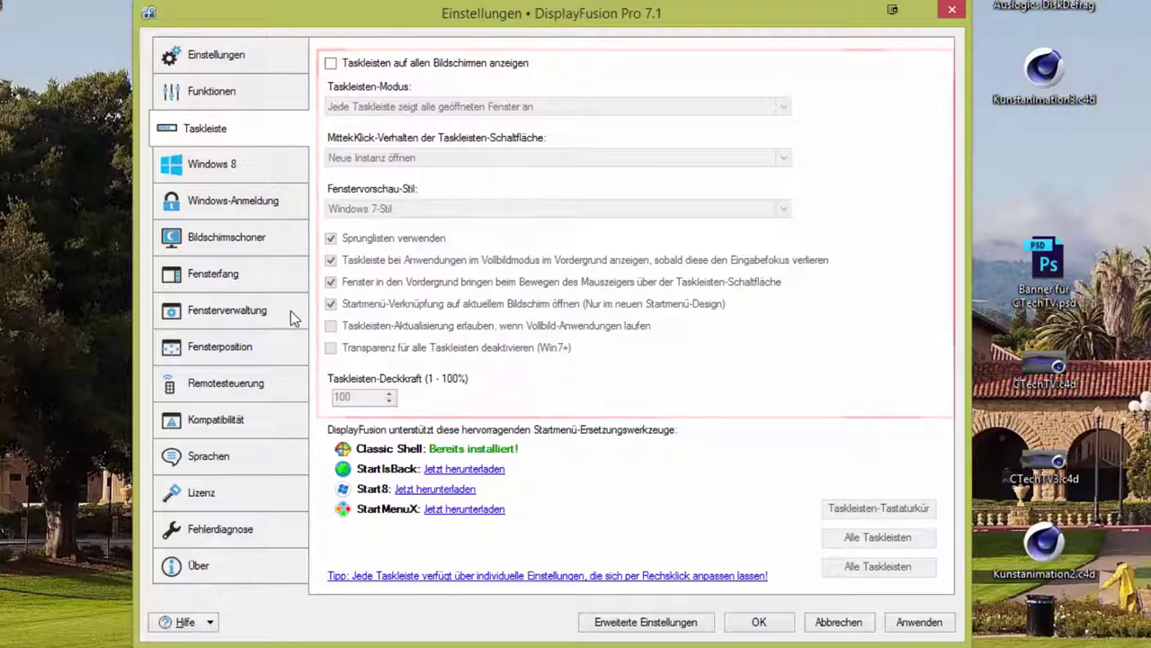
left_click(248, 175)
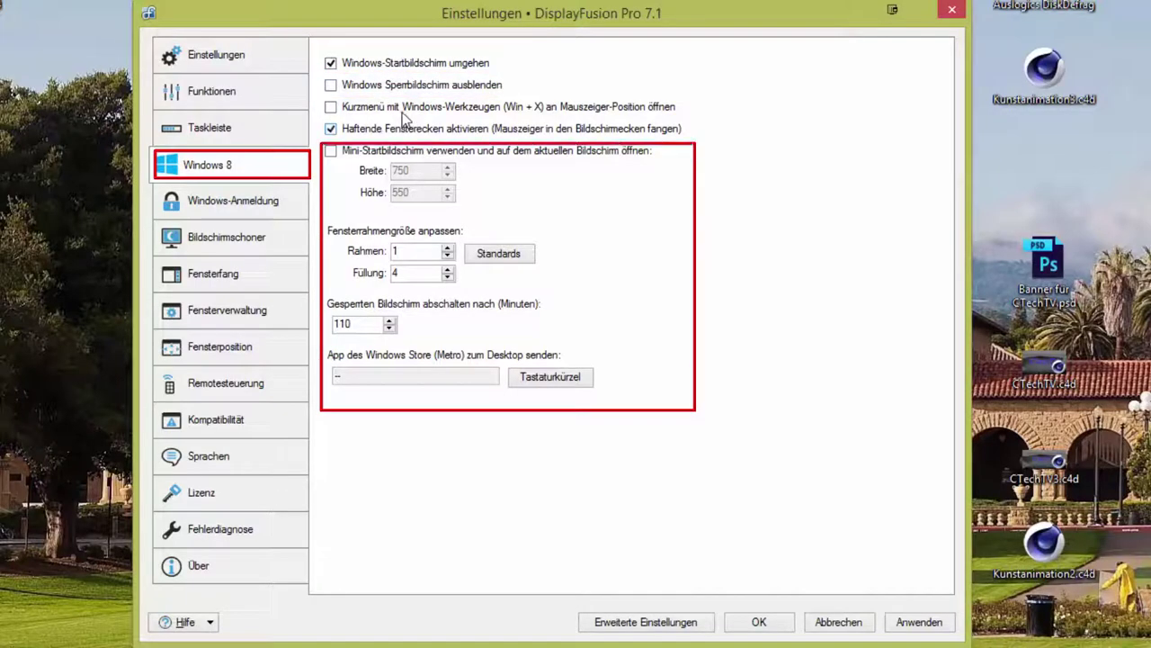
Step: Allow DisplayFusion to manage the Windows logon background, browse the computer for an image, and cancel the file selection
left_click(252, 208)
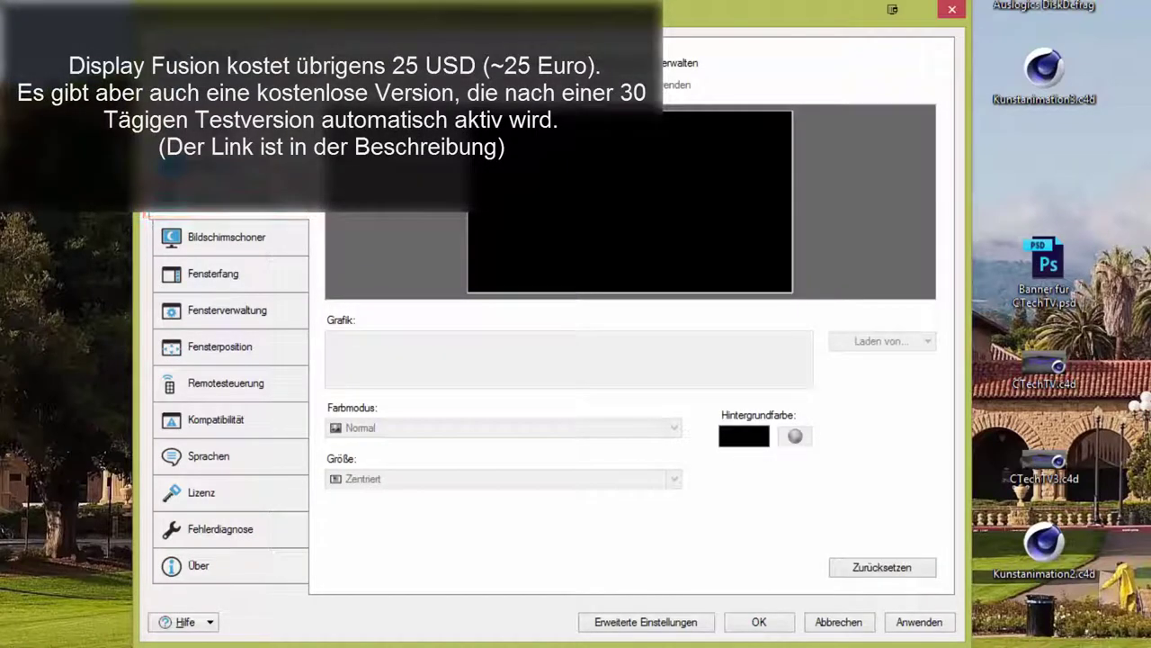
left_click(332, 63)
left_click(919, 346)
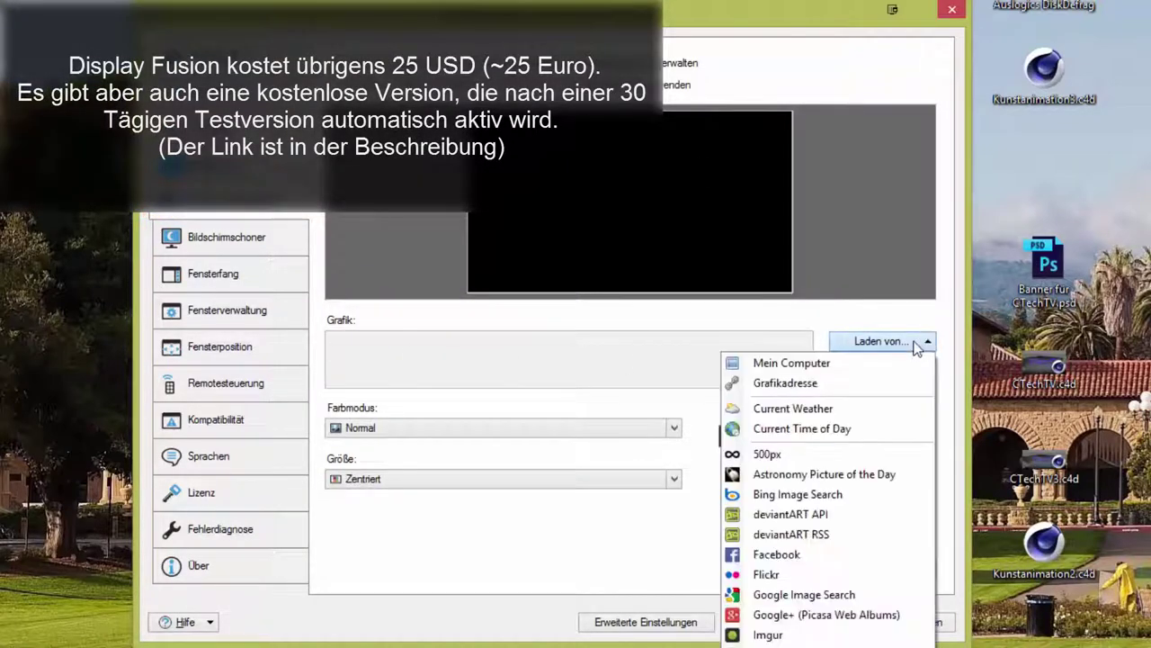
left_click(903, 366)
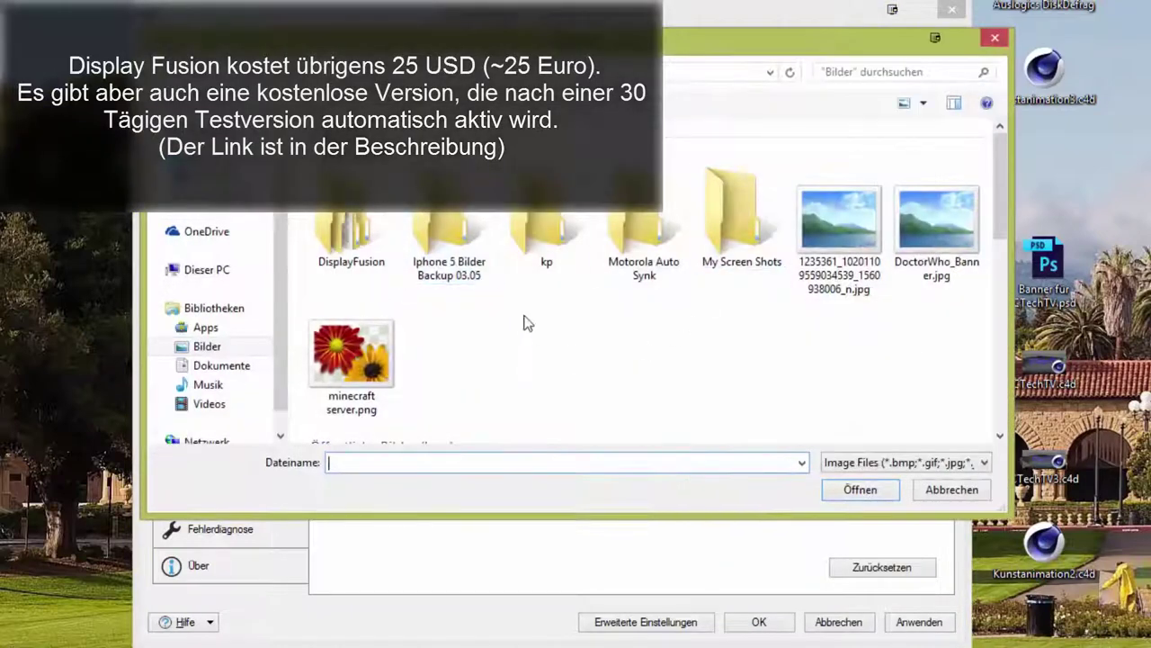
left_click(927, 490)
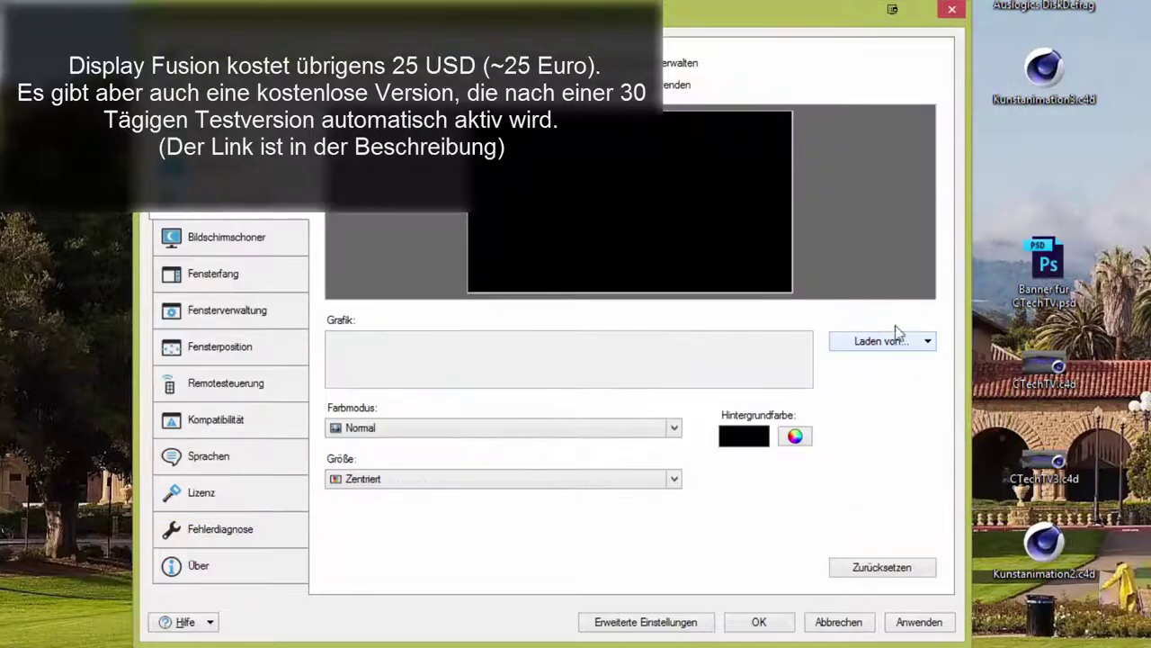
Step: Examine the settings pages for screen saver, window snapping, window management, remote control, compatibility, licence and window position
left_click(238, 247)
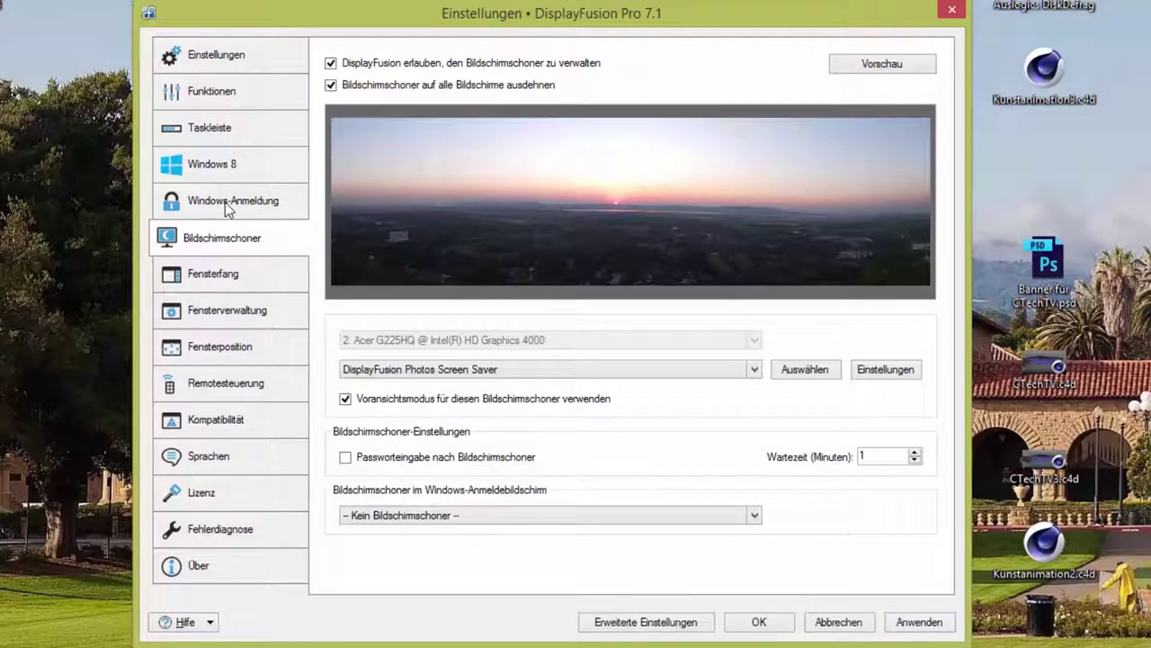
left_click(214, 273)
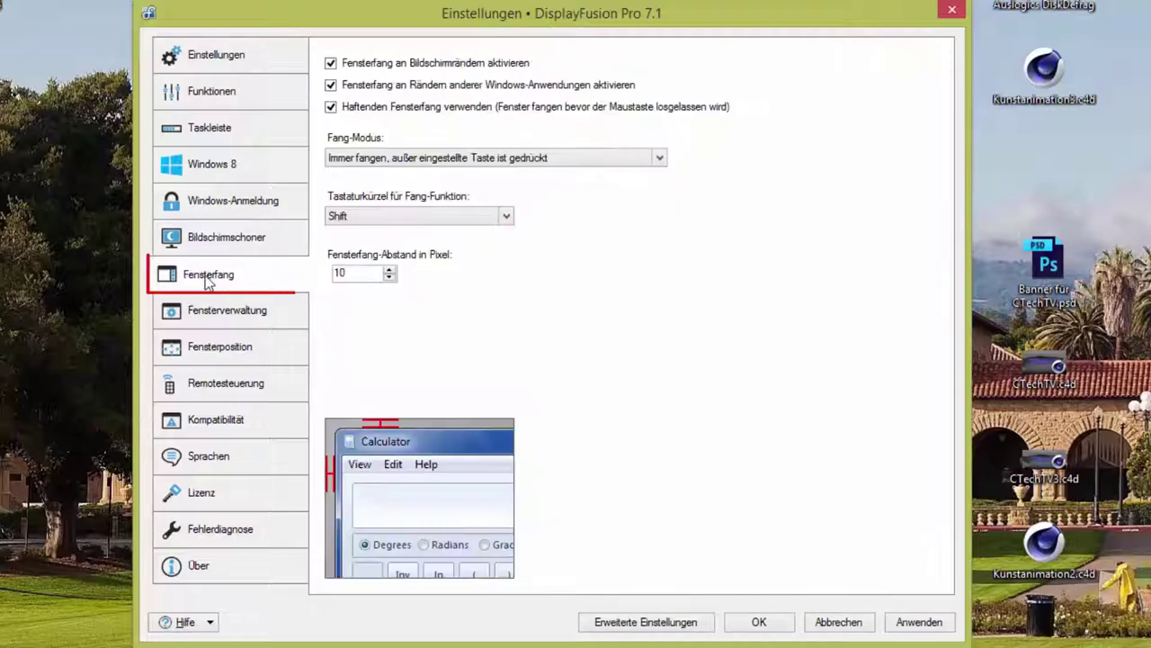
left_click(187, 322)
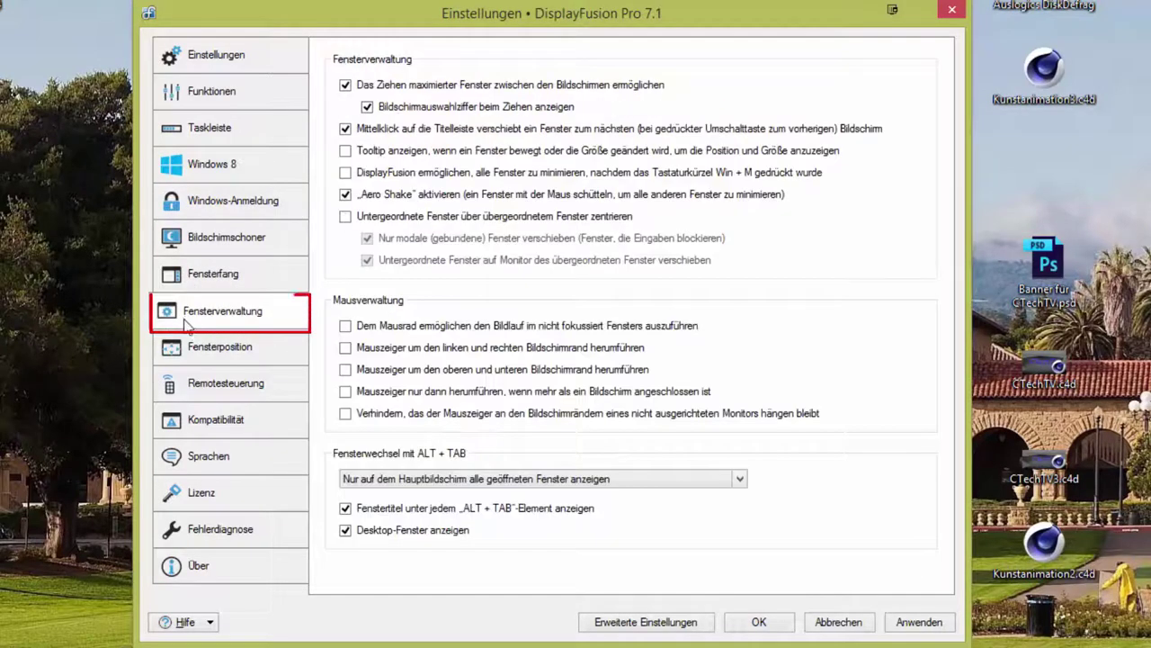
left_click(198, 383)
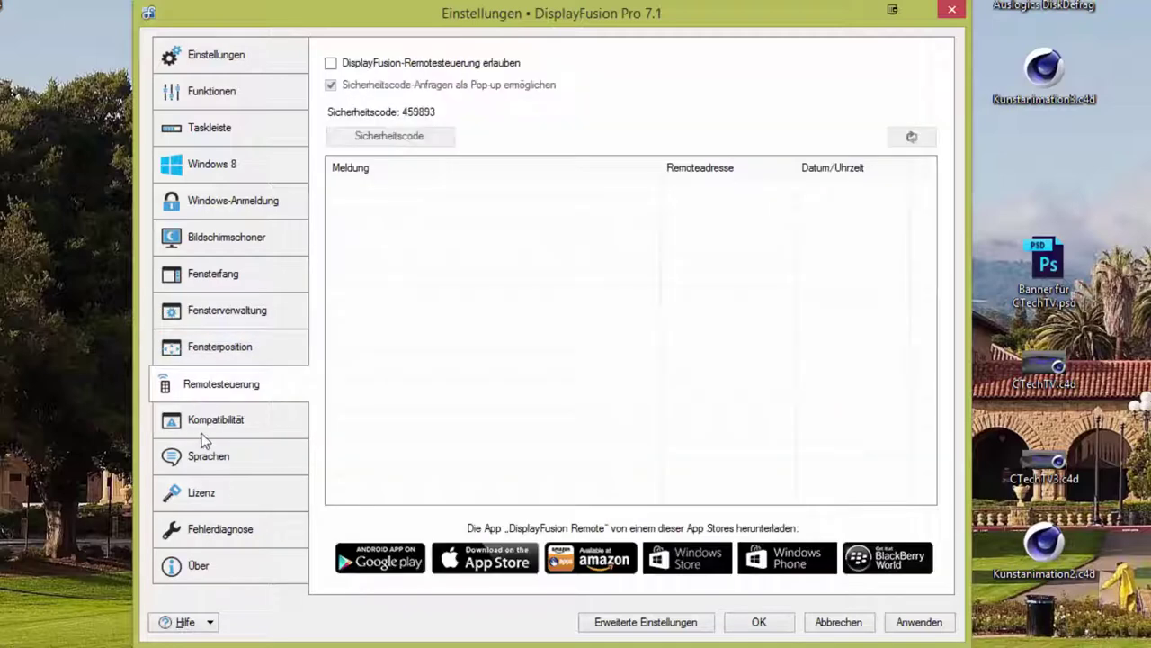
left_click(207, 423)
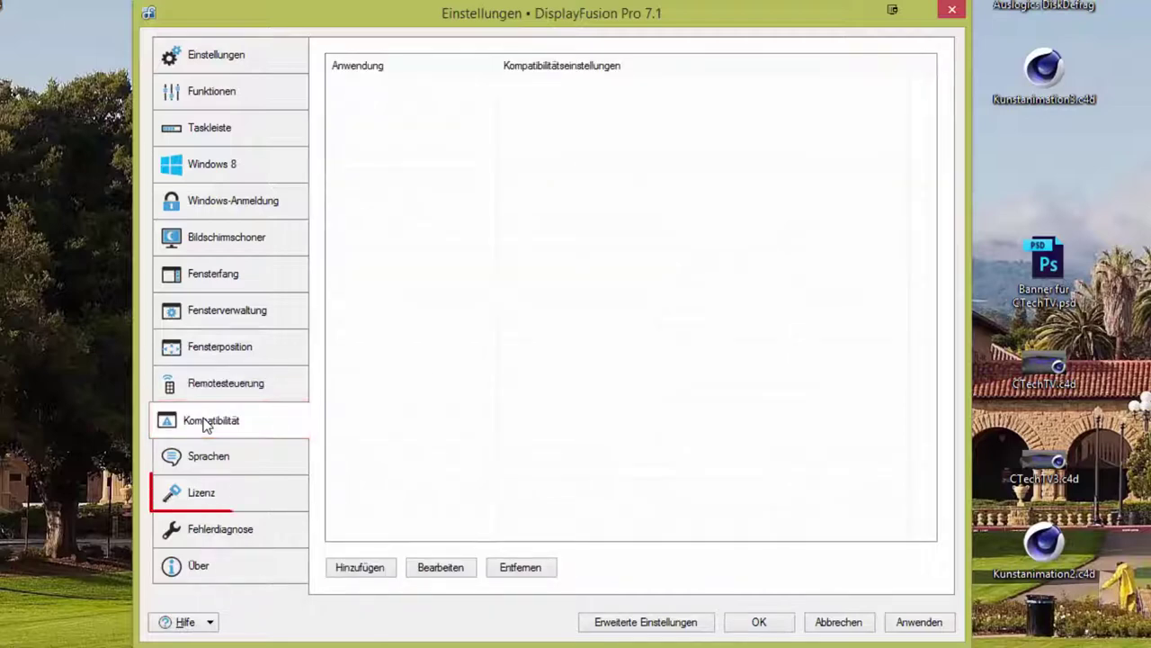
left_click(213, 496)
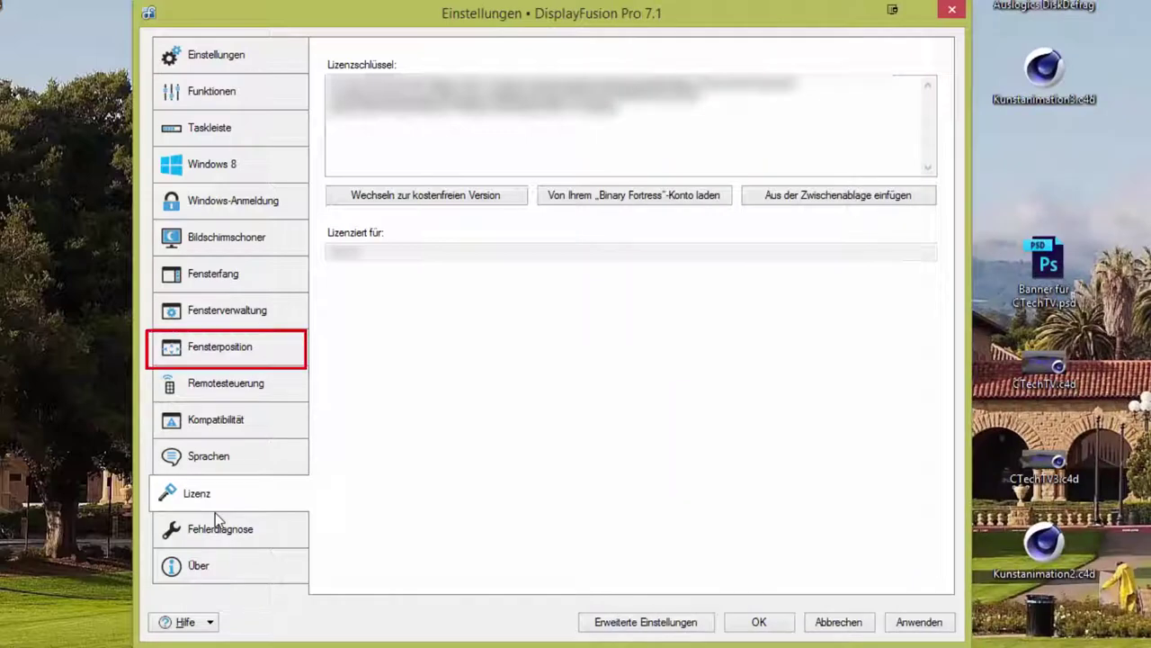
left_click(196, 356)
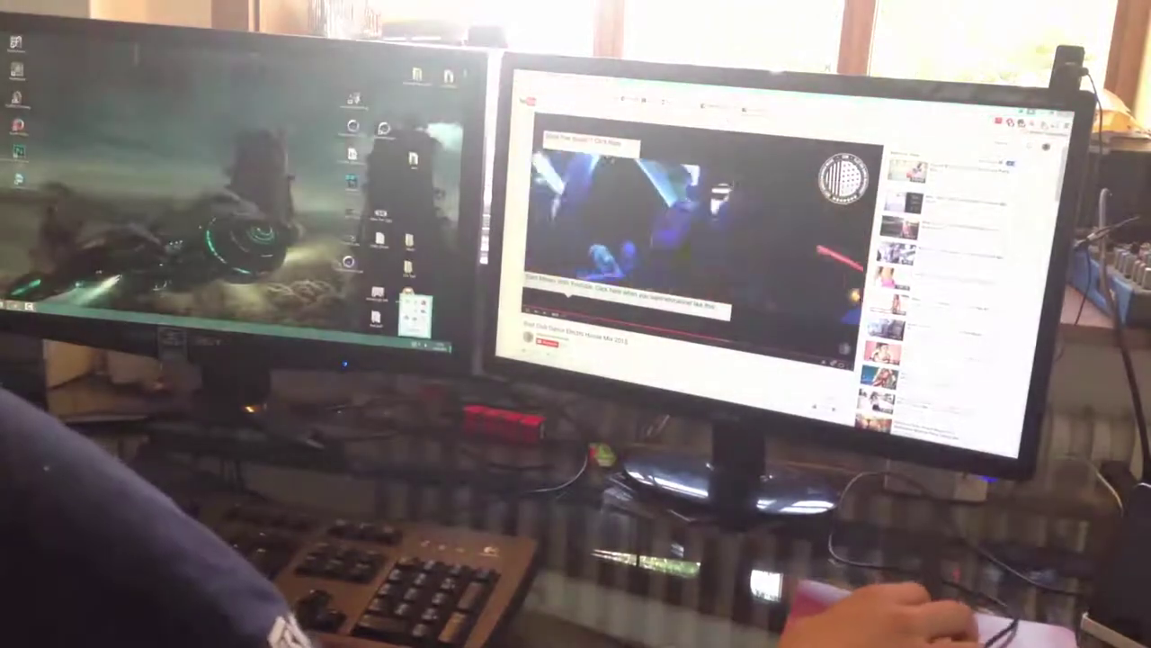
left_click(415, 345)
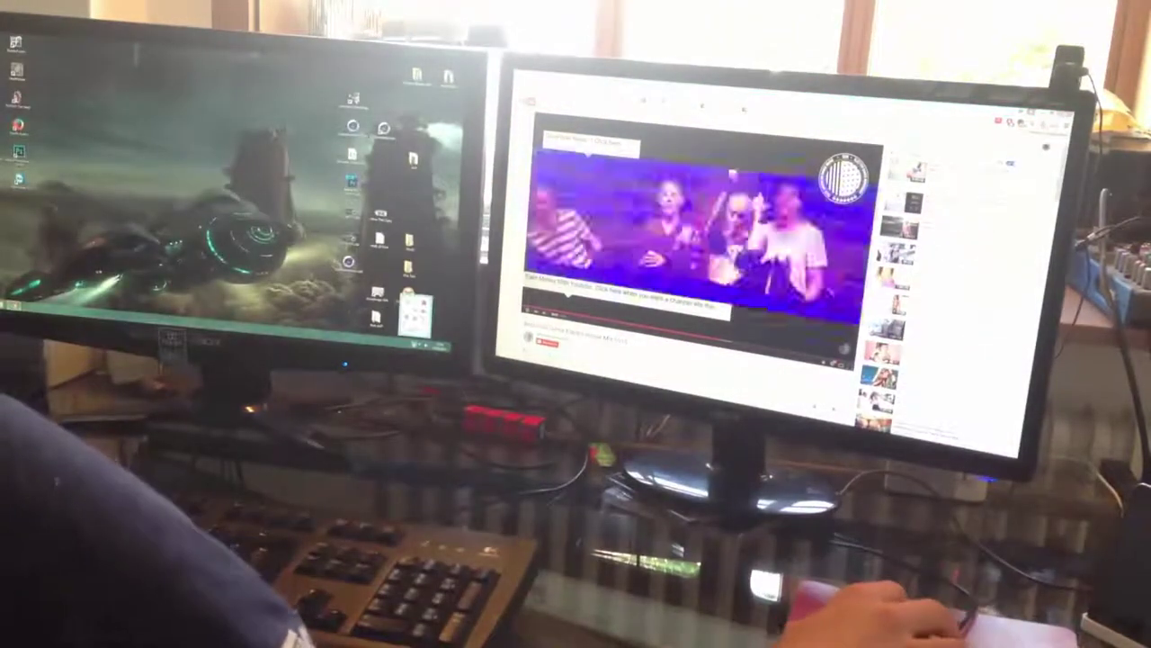
right_click(413, 310)
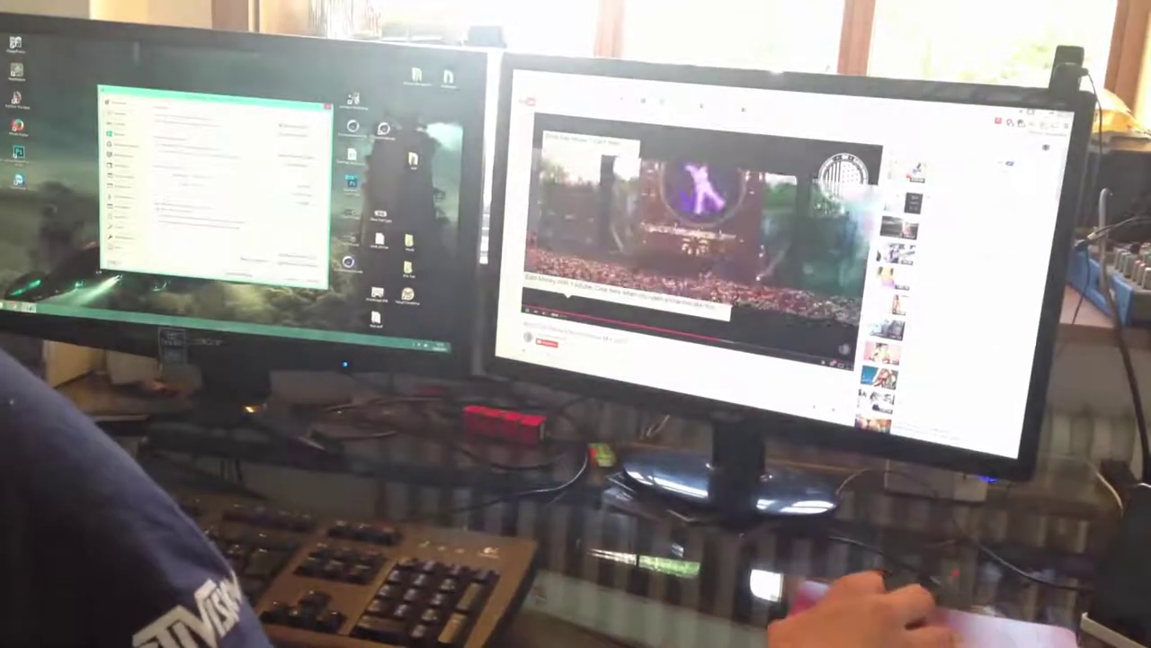
left_click(120, 103)
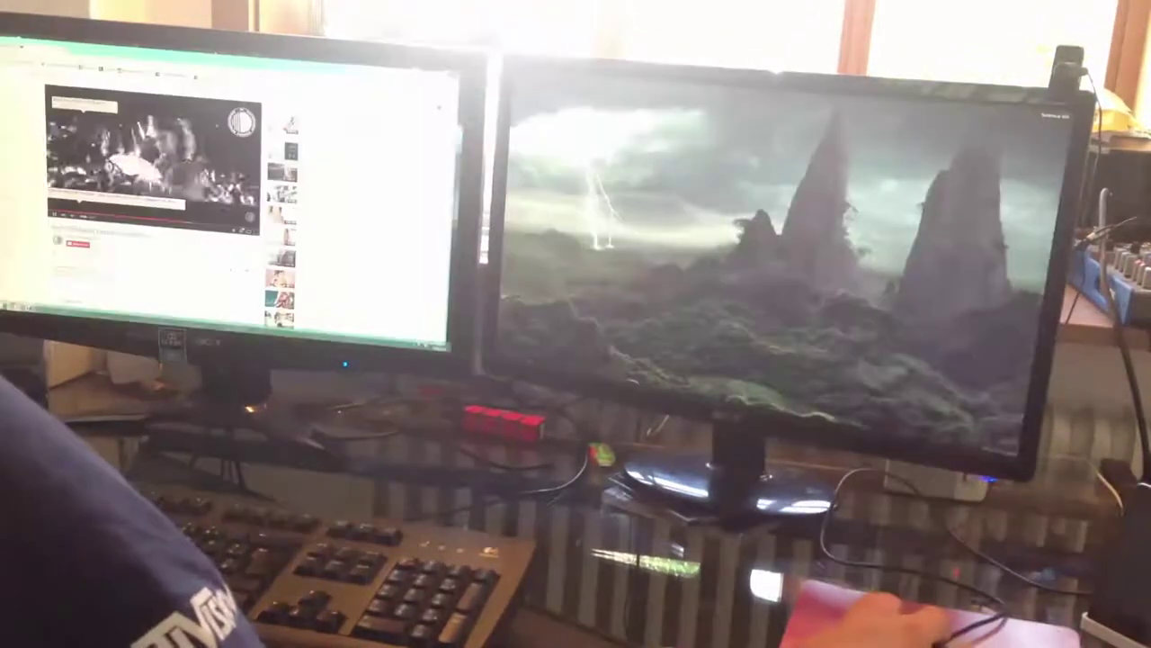
mouse_move(270, 110)
left_mouse_down()
mouse_move(270, 69)
mouse_move(269, 114)
left_mouse_up()
left_click(216, 257)
key("alt+Tab")
left_click(453, 129)
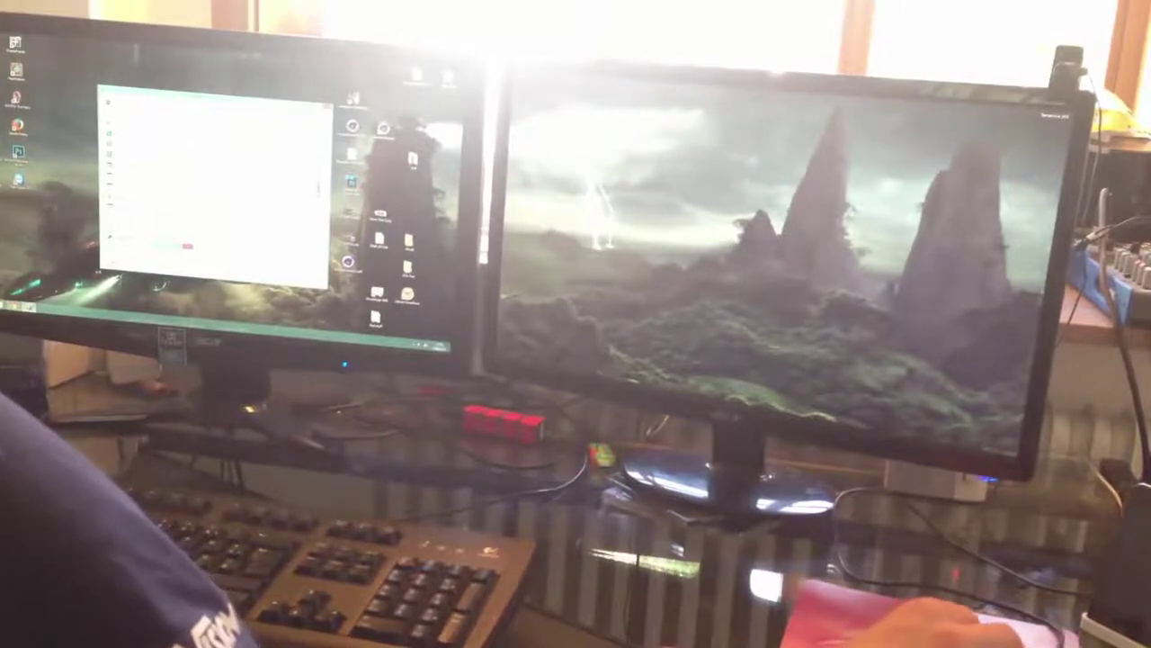
left_click_drag(216, 94, 208, 93)
key("super")
key("Return")
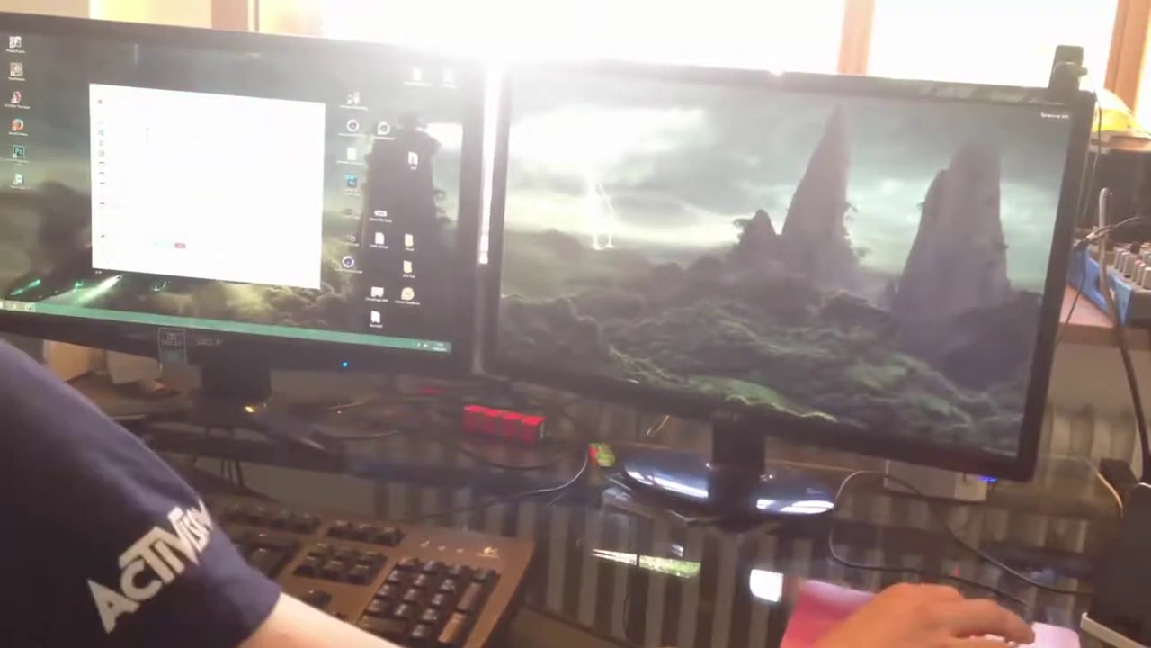